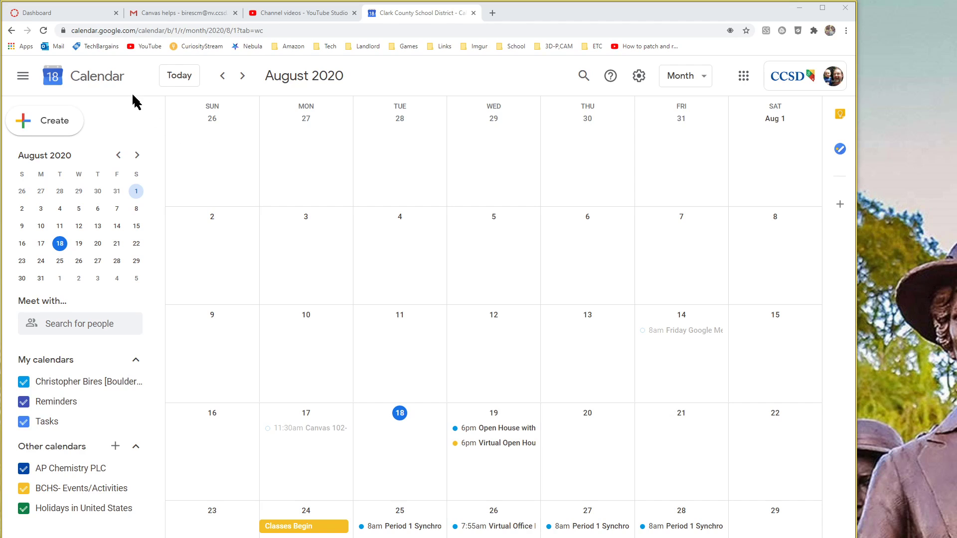
Step: Switch from Google Calendar's August 2020 view to the Canvas Dashboard tab
left_click(79, 14)
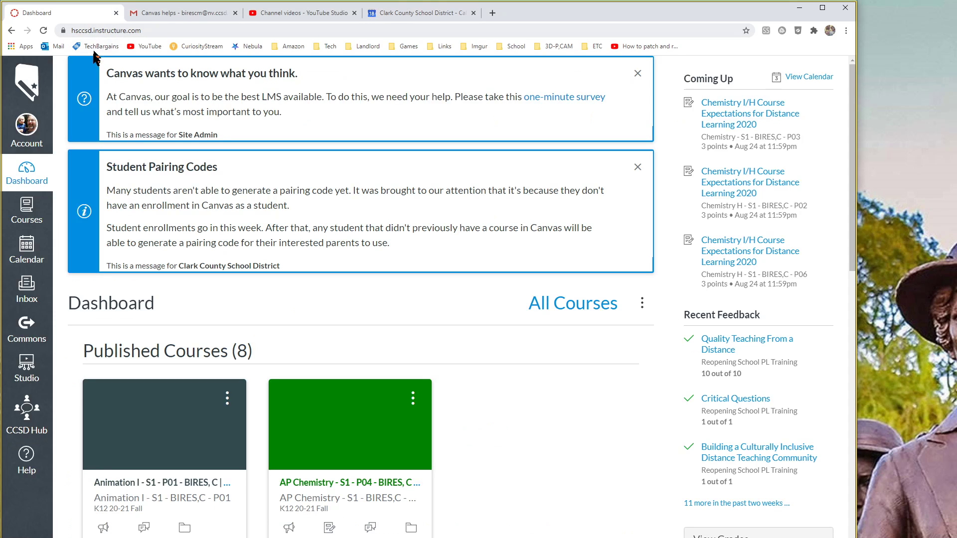
Step: In the Canvas calendar, turn on the AP Chemistry S1 and Chemistry S1 course calendars
left_click(18, 258)
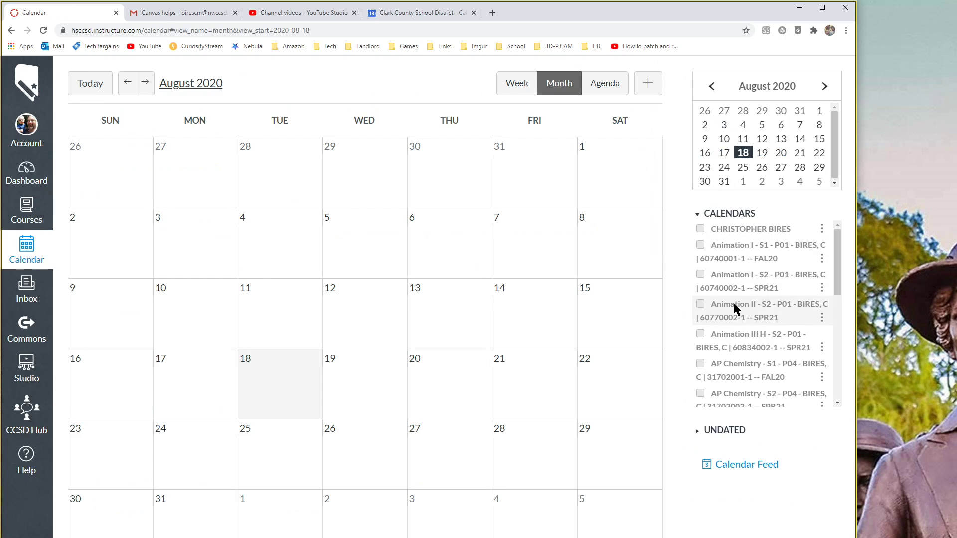
scroll(733, 302, "down", 1)
left_click(700, 314)
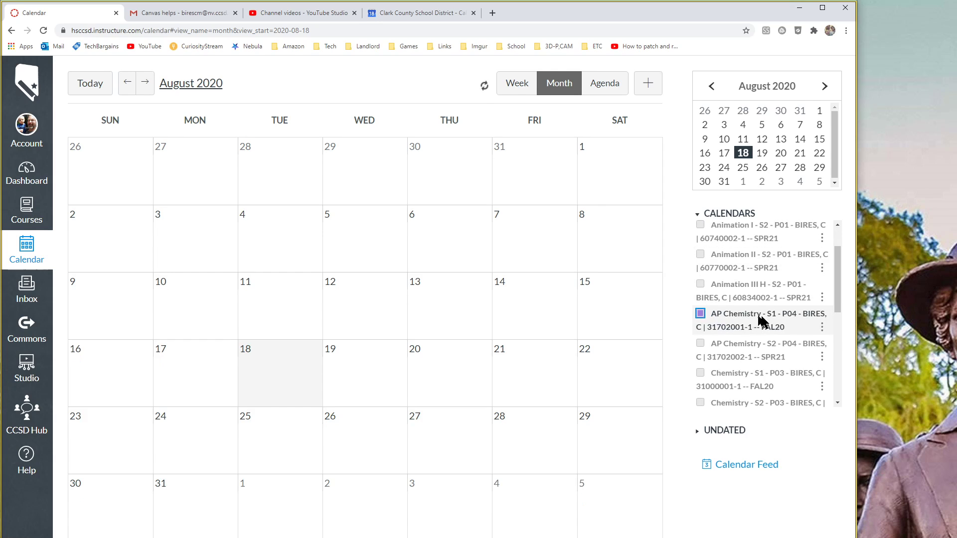
scroll(762, 319, "down", 2)
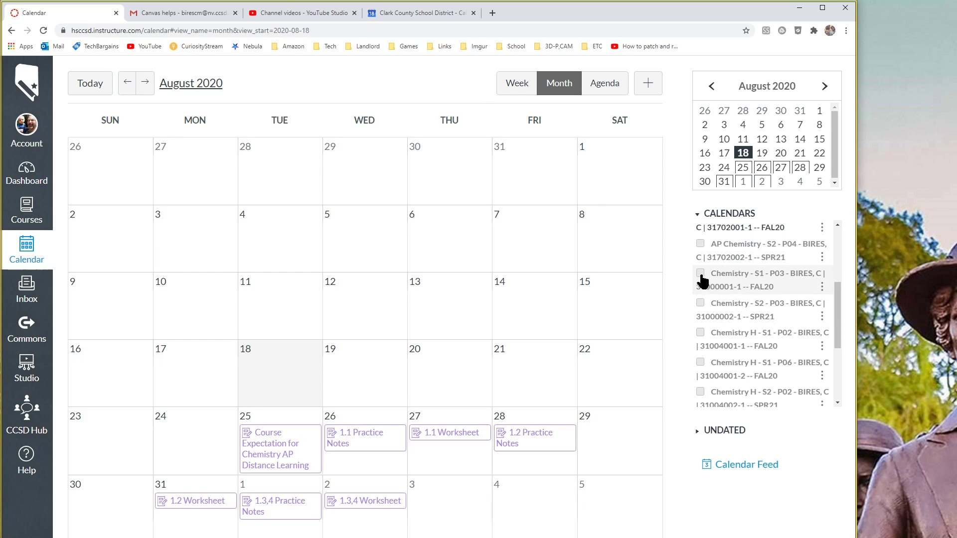
left_click(700, 274)
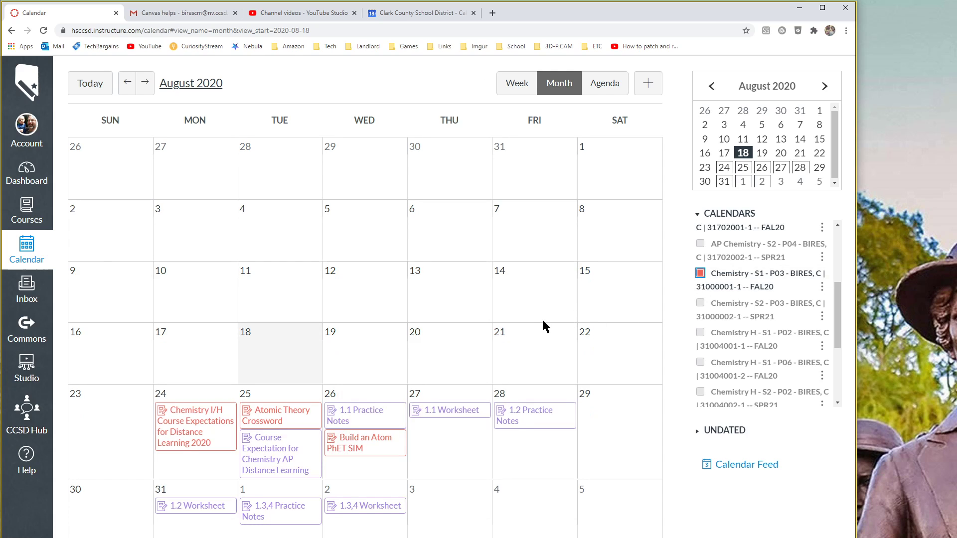
Step: Copy the Calendar Feed iCal URL and close the feed window
left_click(736, 463)
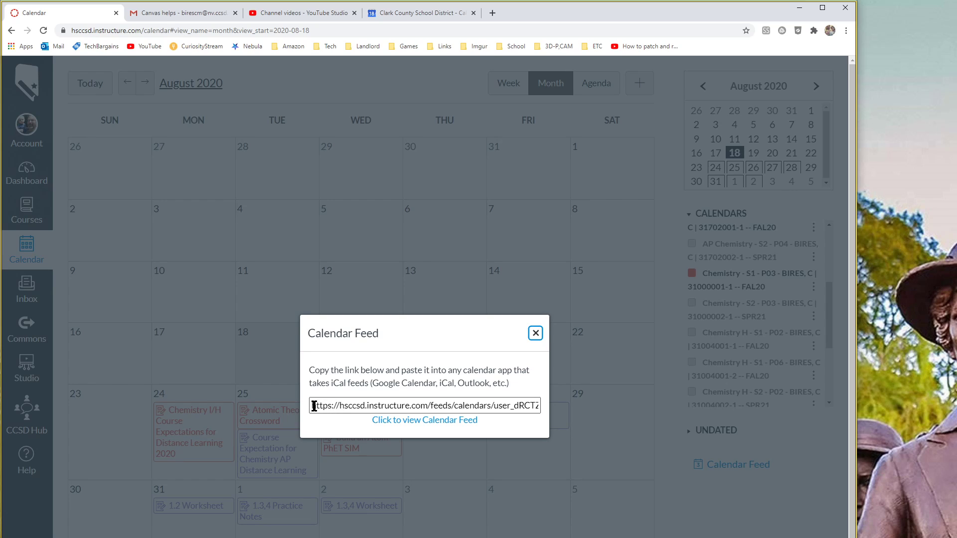
left_click_drag(313, 406, 629, 427)
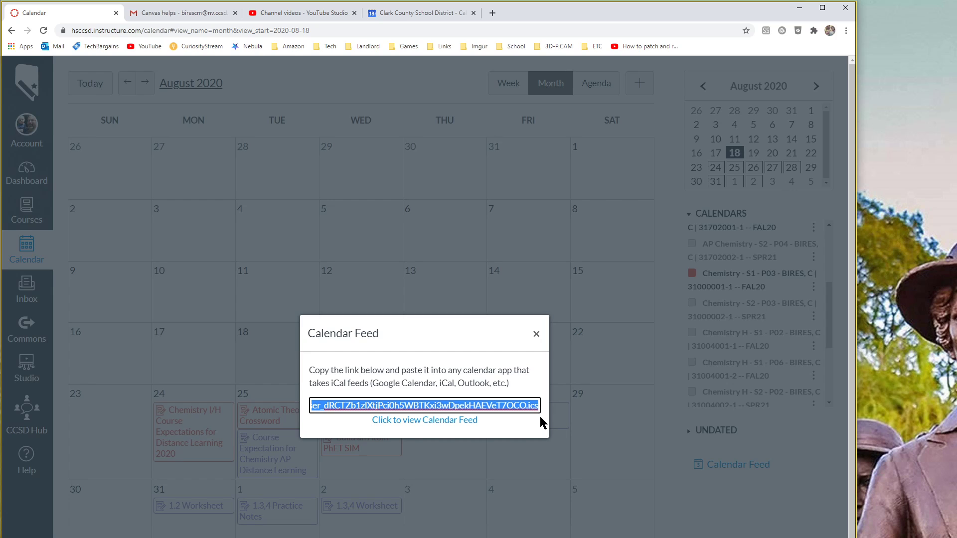
left_click(535, 334)
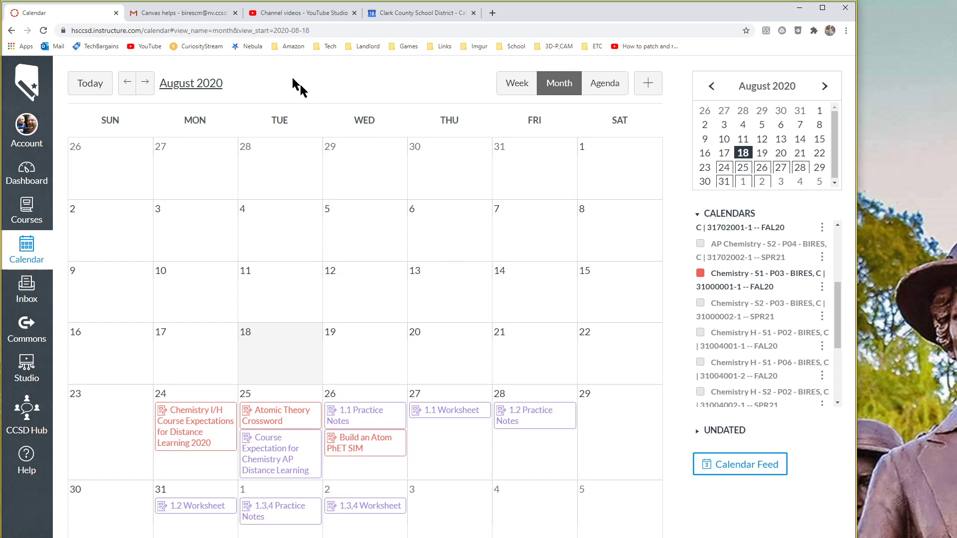
Step: In Google Calendar, add the pasted Canvas iCal feed URL as an Other calendar and return to August
left_click(394, 14)
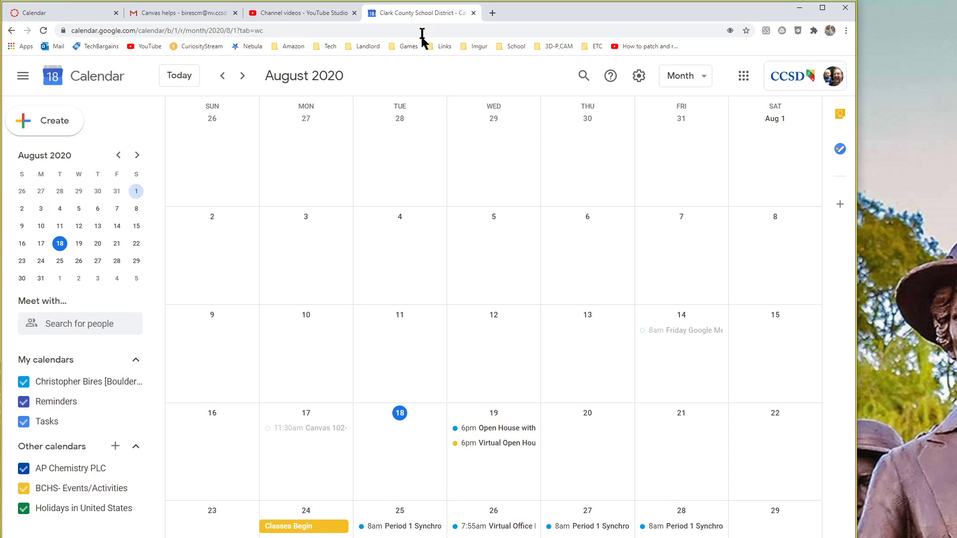
left_click(115, 448)
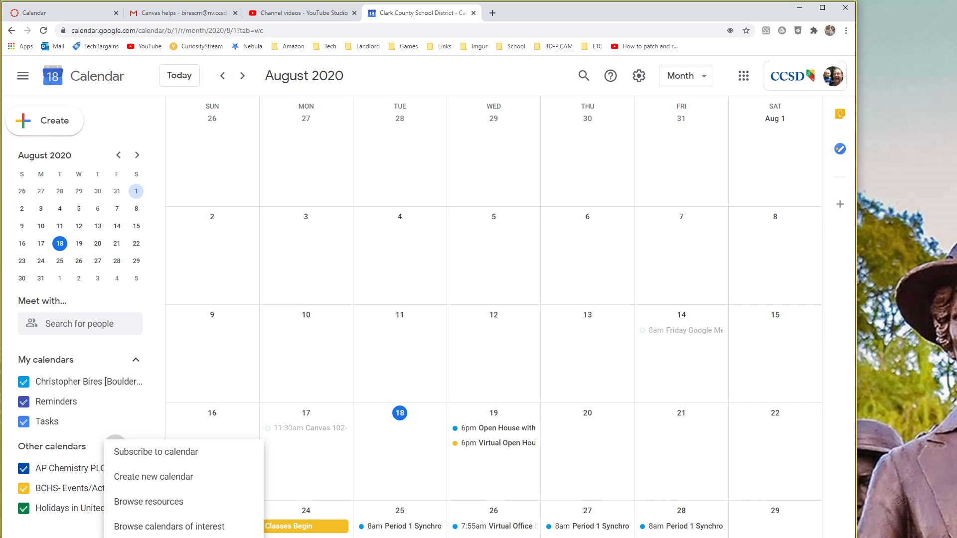
left_click(136, 537)
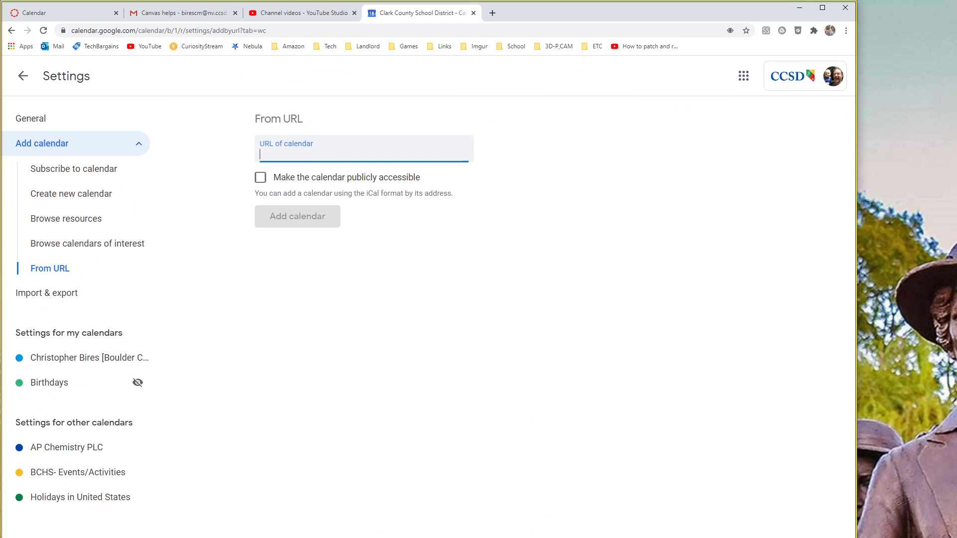
key("ctrl+v")
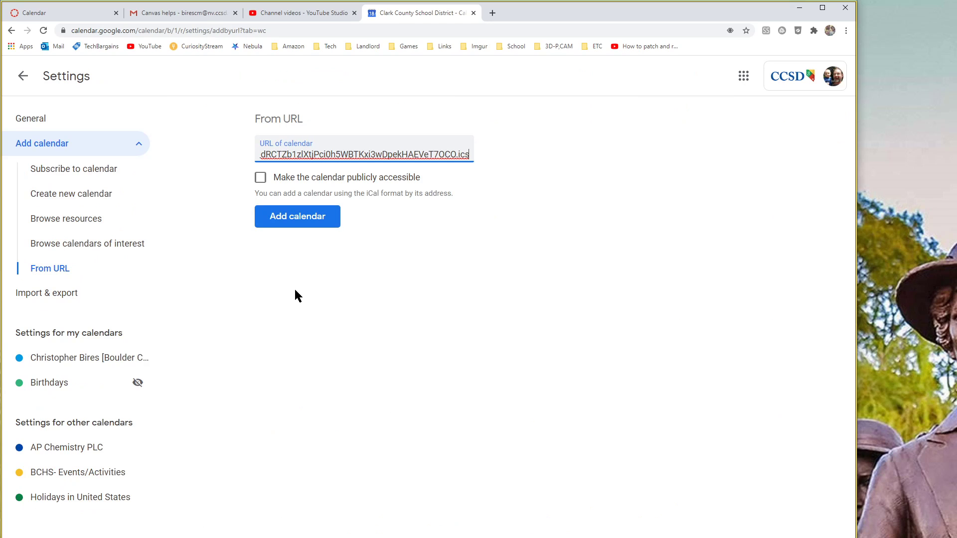
left_click(305, 217)
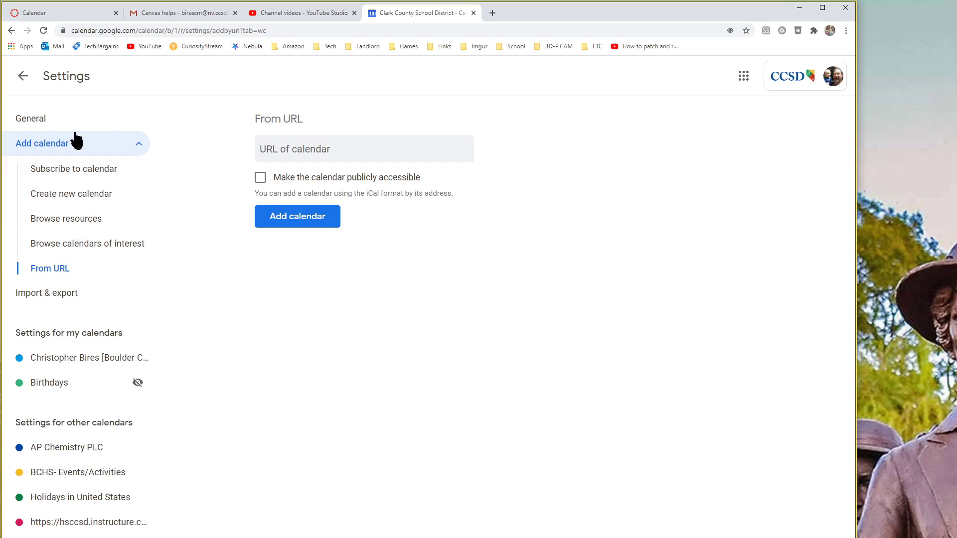
left_click(23, 76)
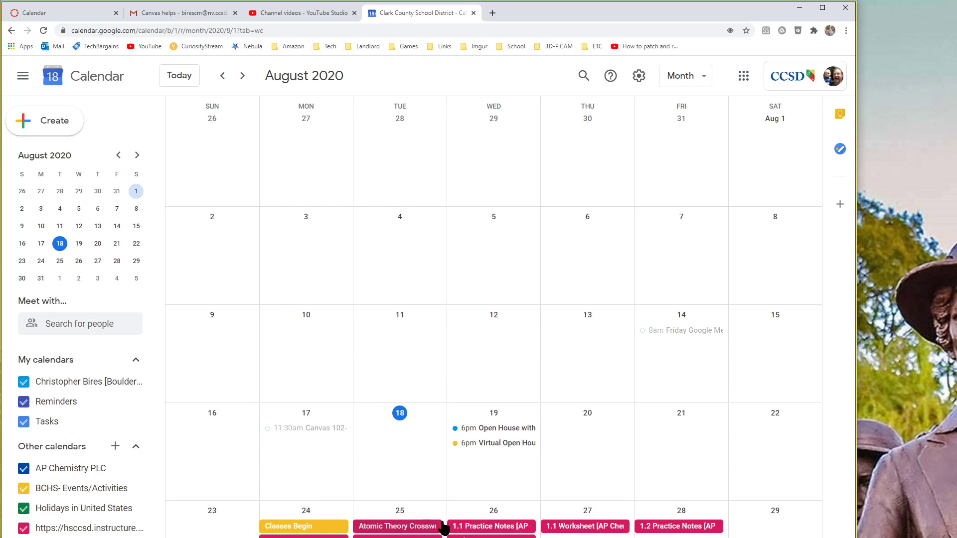
Step: Browse to September and back to August, then leave the Canvas feed calendar unchecked
left_click(243, 75)
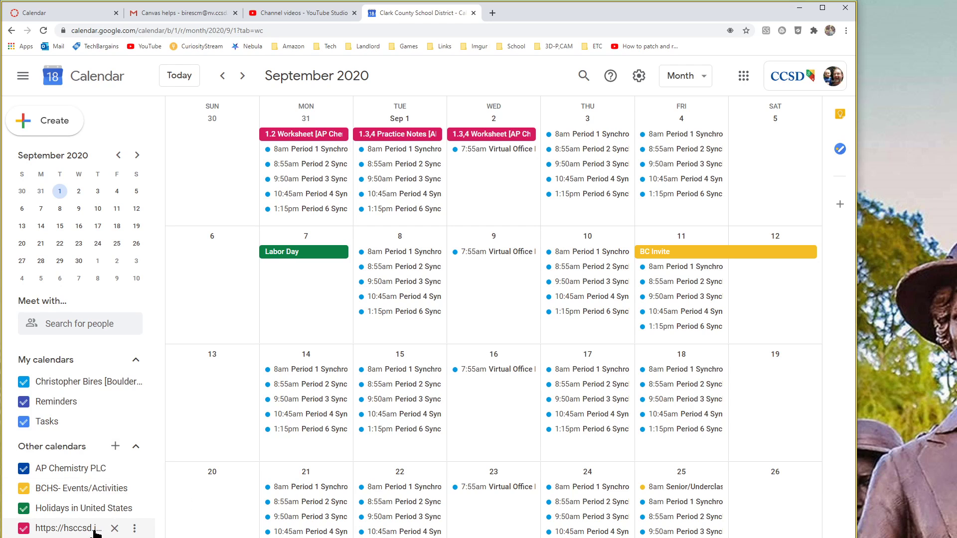
left_click(223, 76)
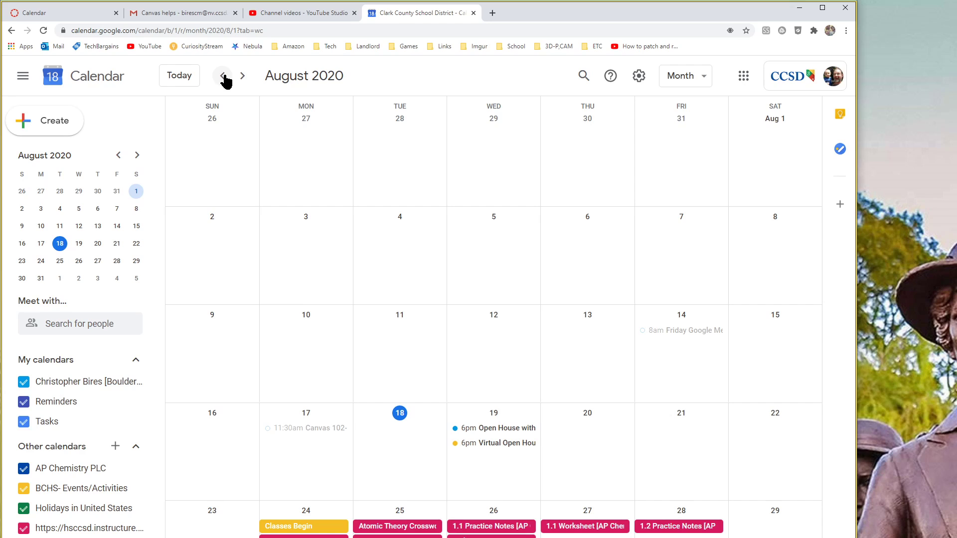
left_click(24, 530)
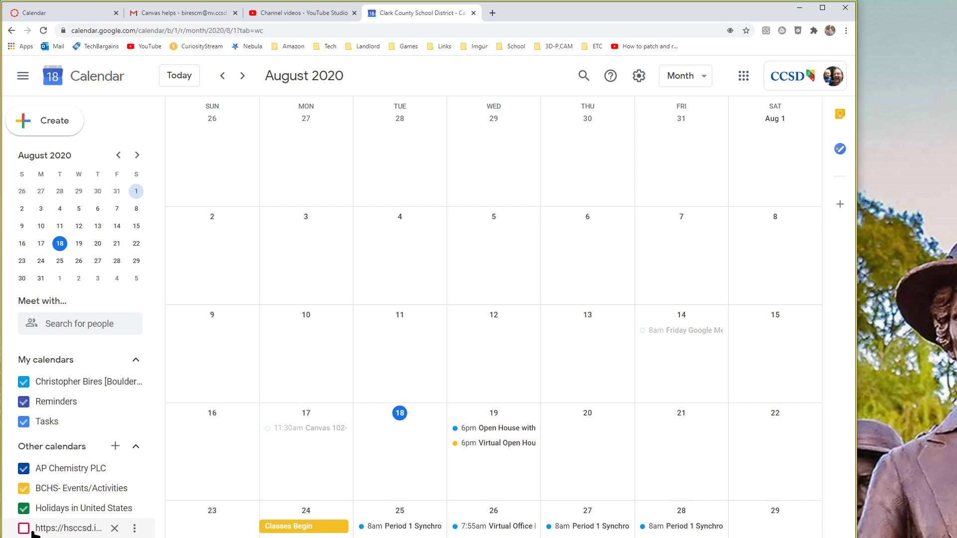
left_click(23, 529)
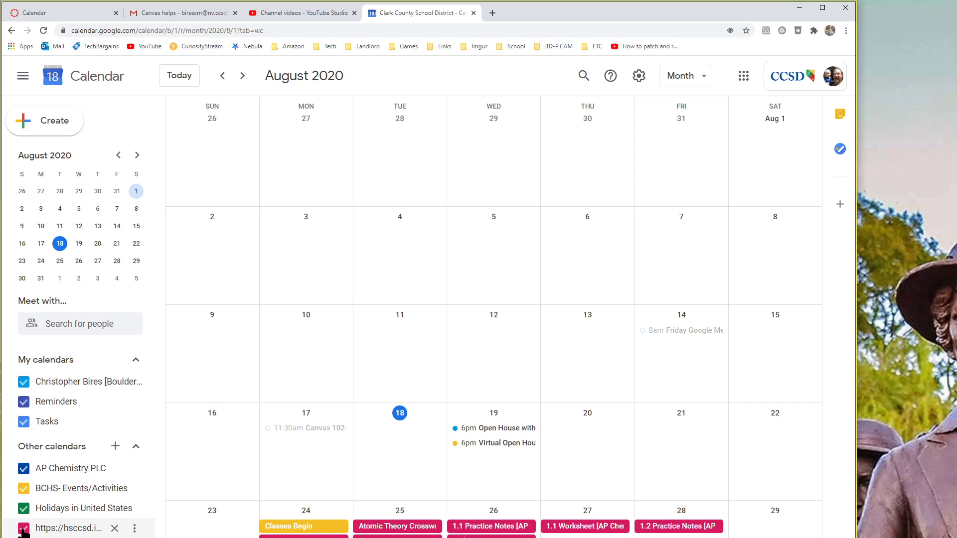
left_click(23, 529)
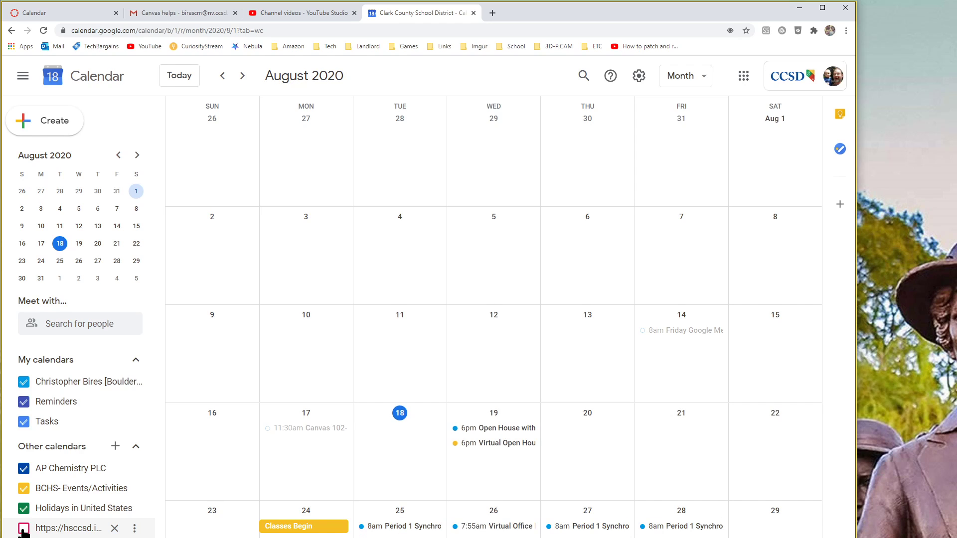
left_click(24, 529)
left_click(23, 529)
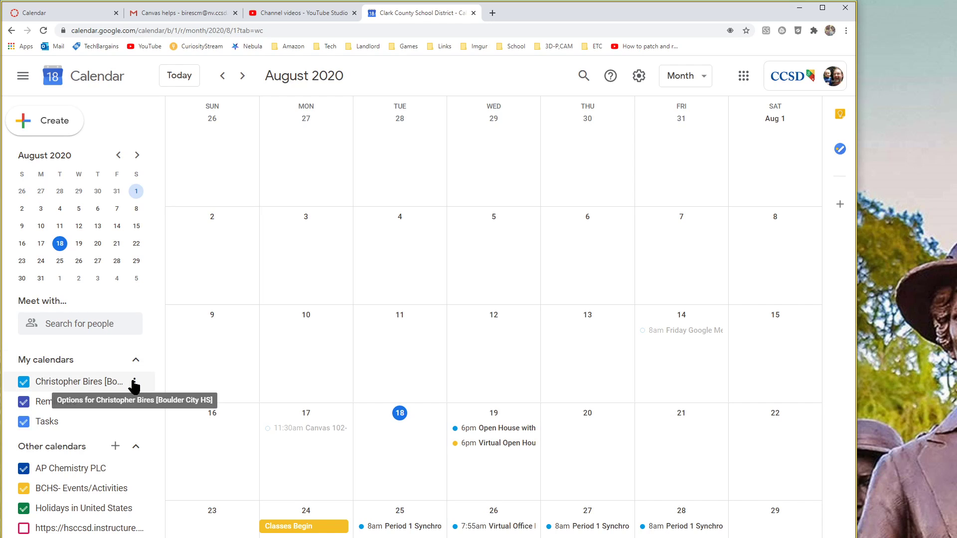
Step: Copy the personal calendar's embed code from its Integrate calendar settings, then return to Canvas
left_click(134, 382)
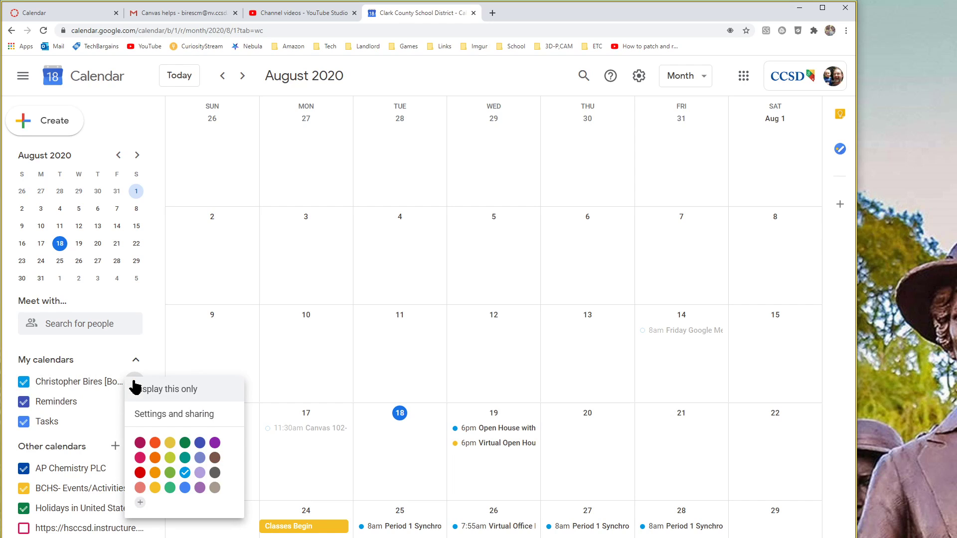
left_click(162, 416)
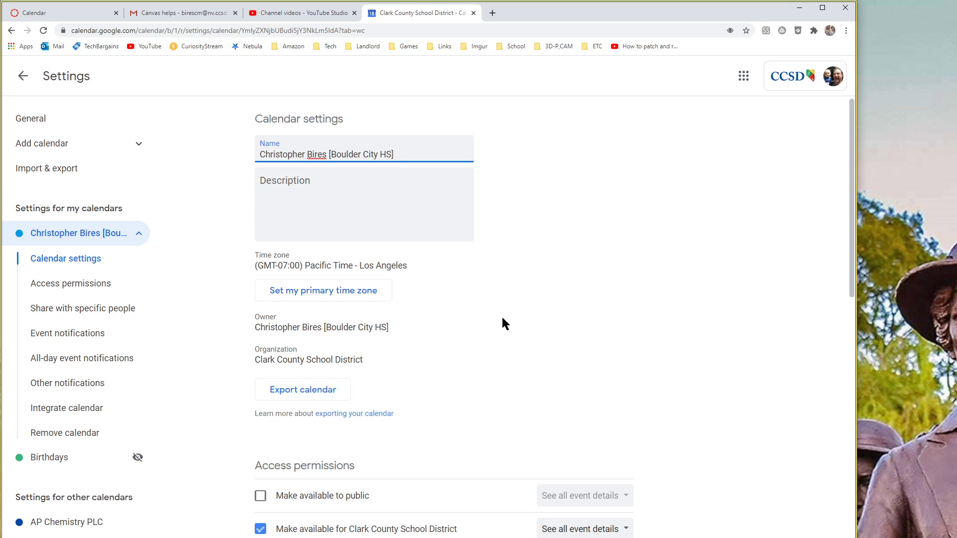
scroll(519, 320, "down", 2)
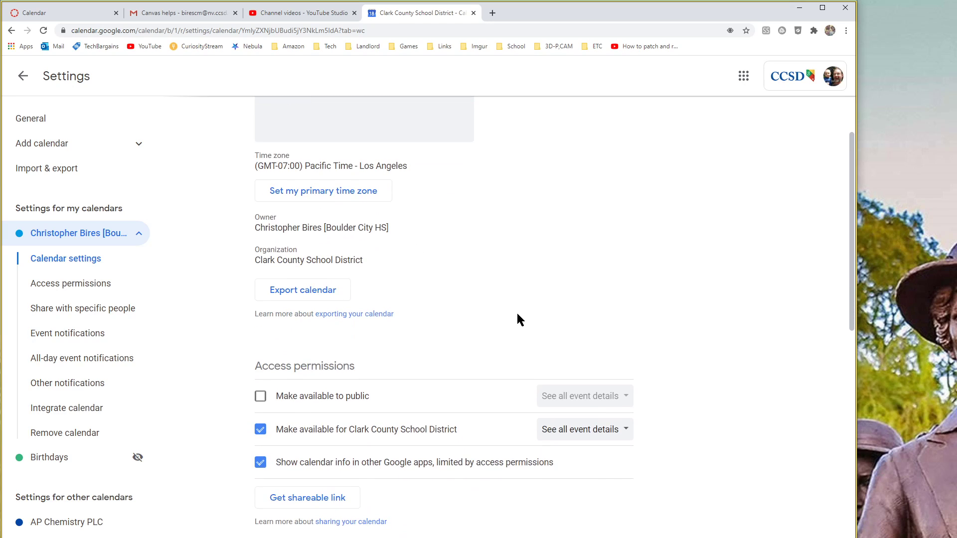
scroll(519, 319, "down", 13)
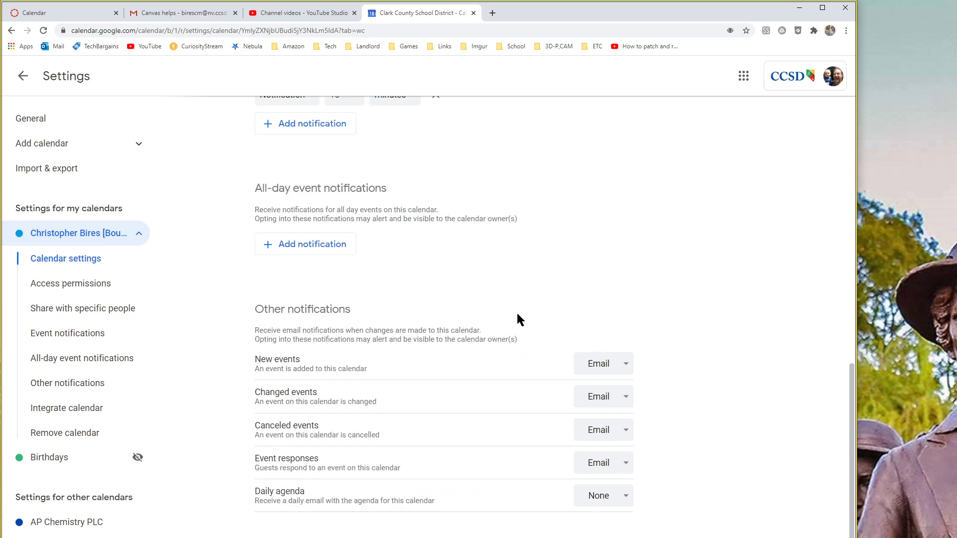
scroll(519, 320, "down", 7)
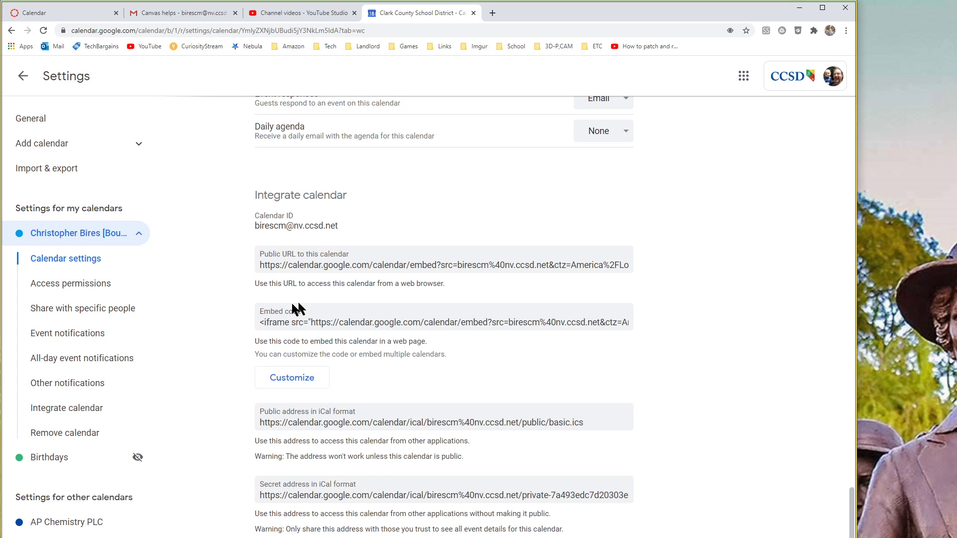
left_click(260, 323)
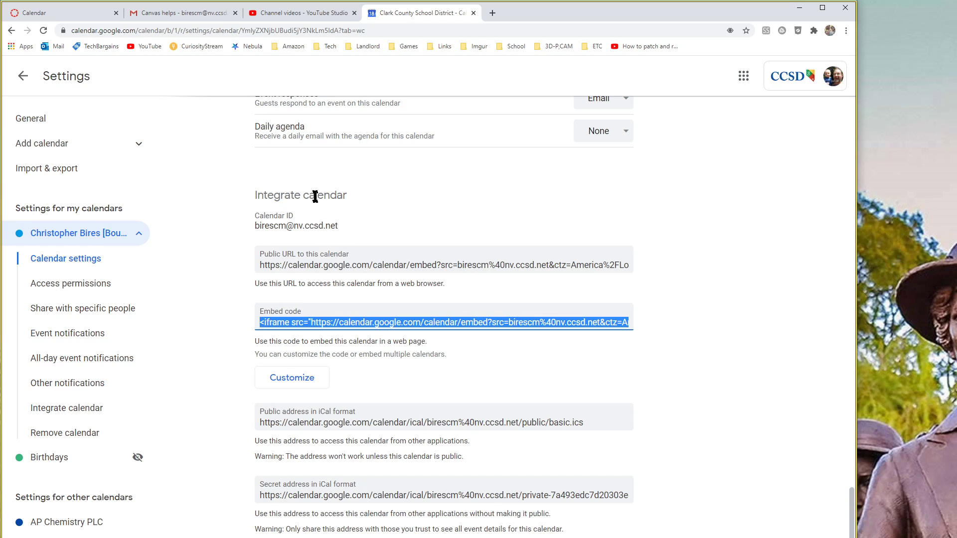
left_click(78, 20)
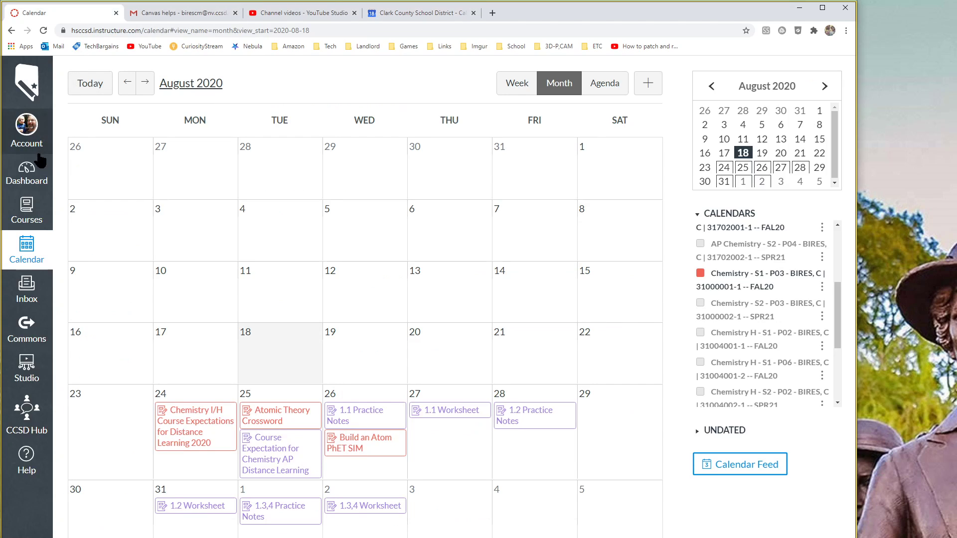
Step: Create a new page in the AP Chemistry course titled Bires' Calendar
left_click(33, 200)
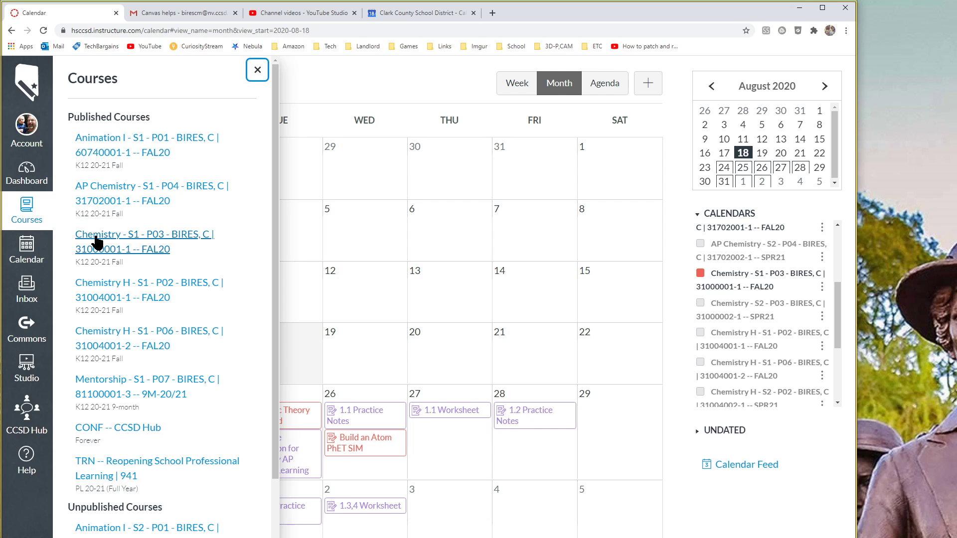
left_click(136, 187)
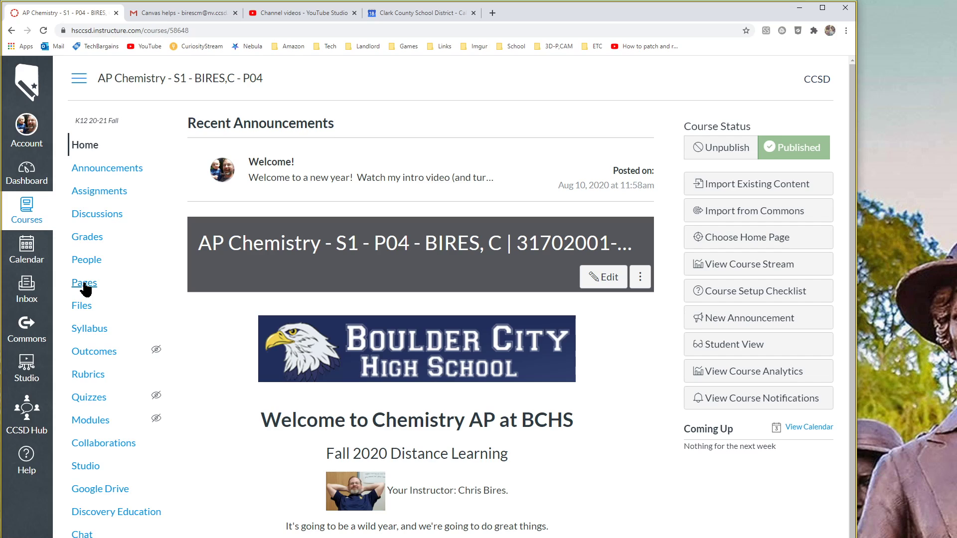
left_click(82, 285)
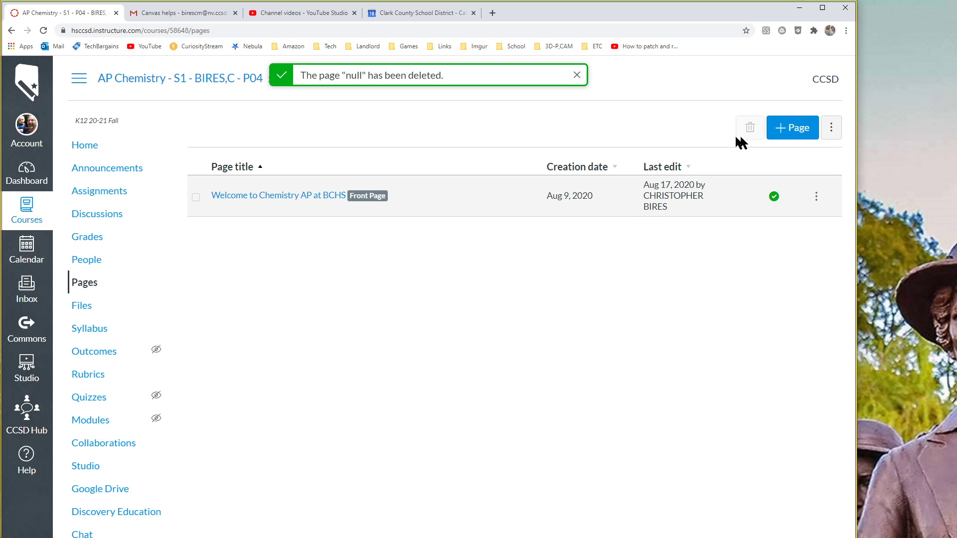
left_click(803, 133)
type("Calendar")
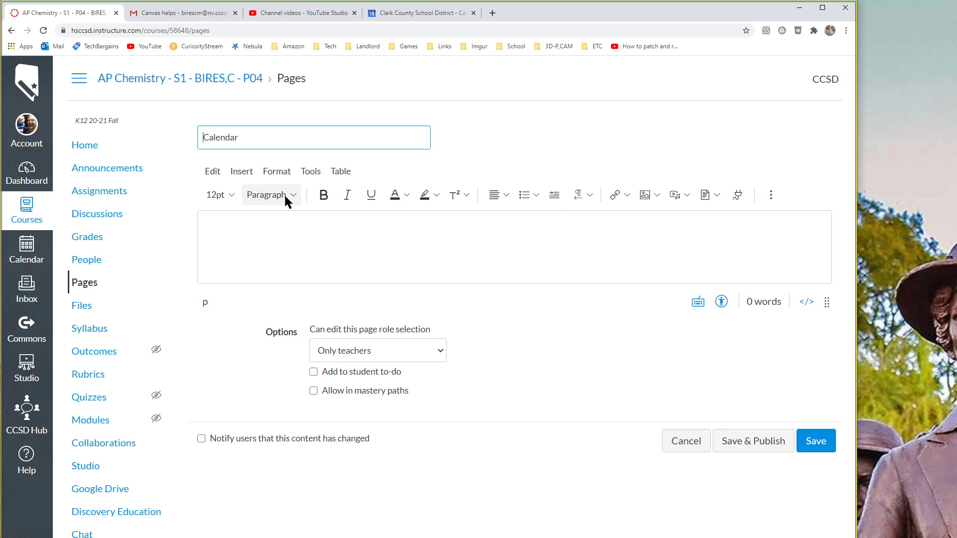
type("Bires'")
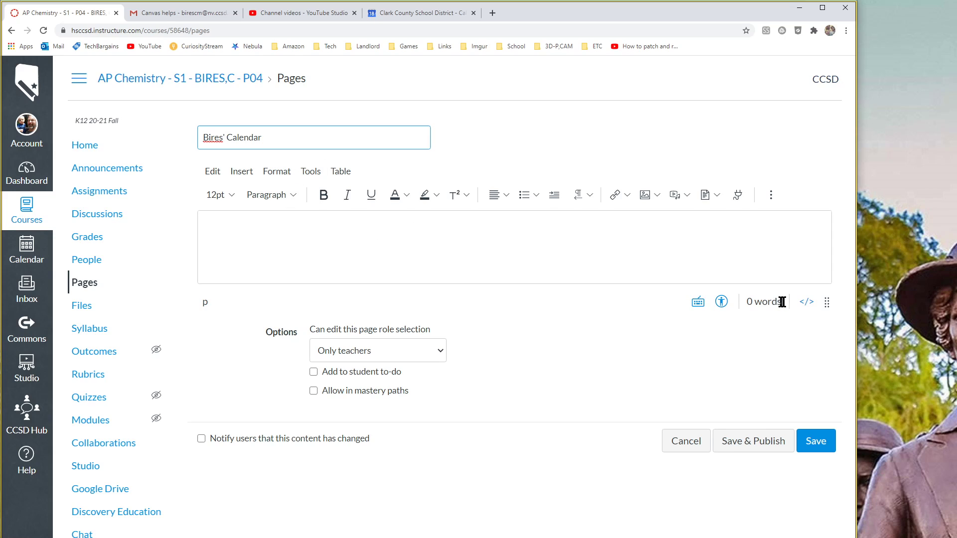
Step: Paste the Google Calendar embed code into the page's HTML view, then Save & Publish
left_click(808, 303)
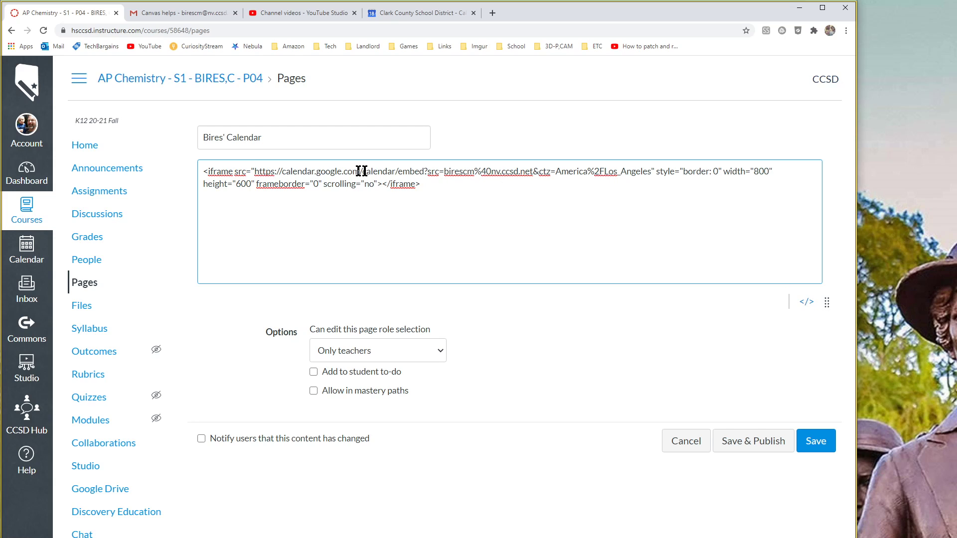
left_click(806, 302)
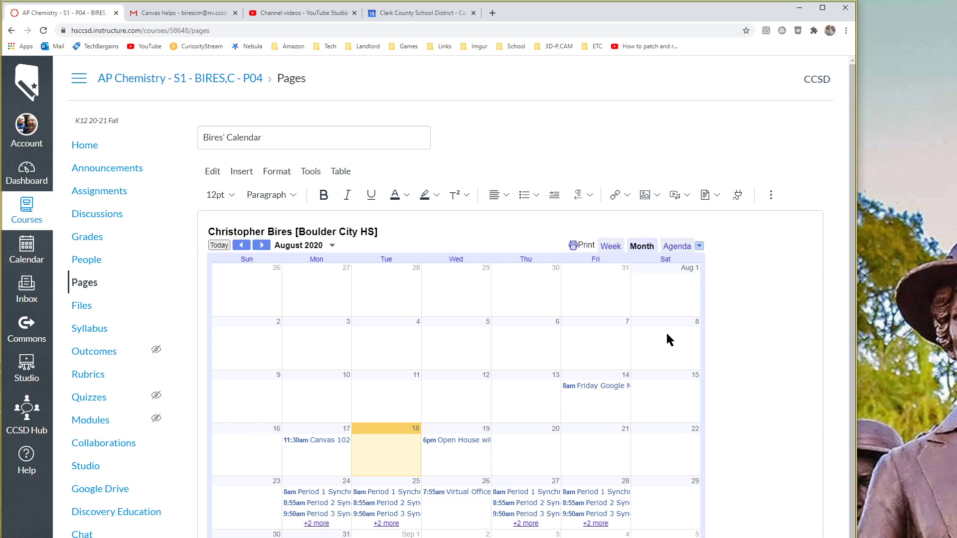
scroll(598, 331, "down", 1)
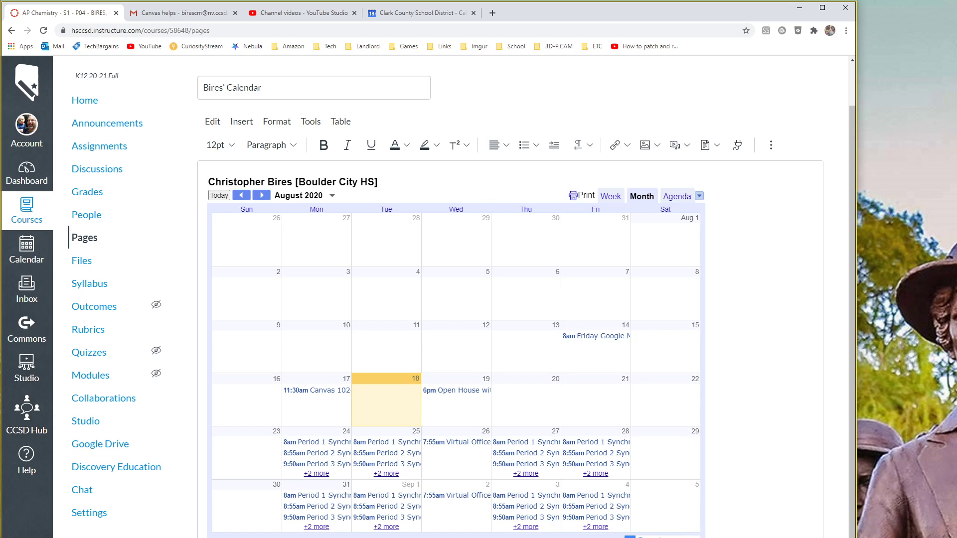
scroll(396, 283, "down", 1)
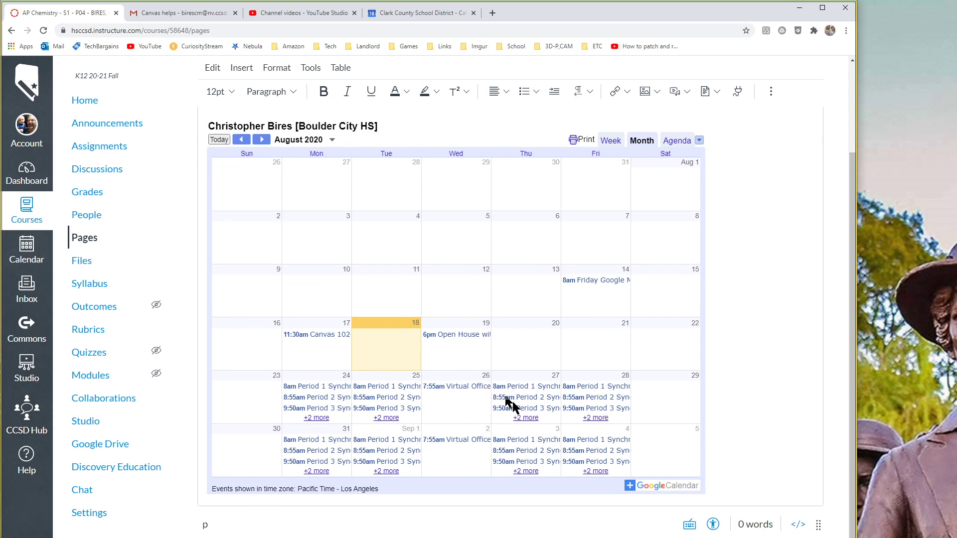
left_click(743, 537)
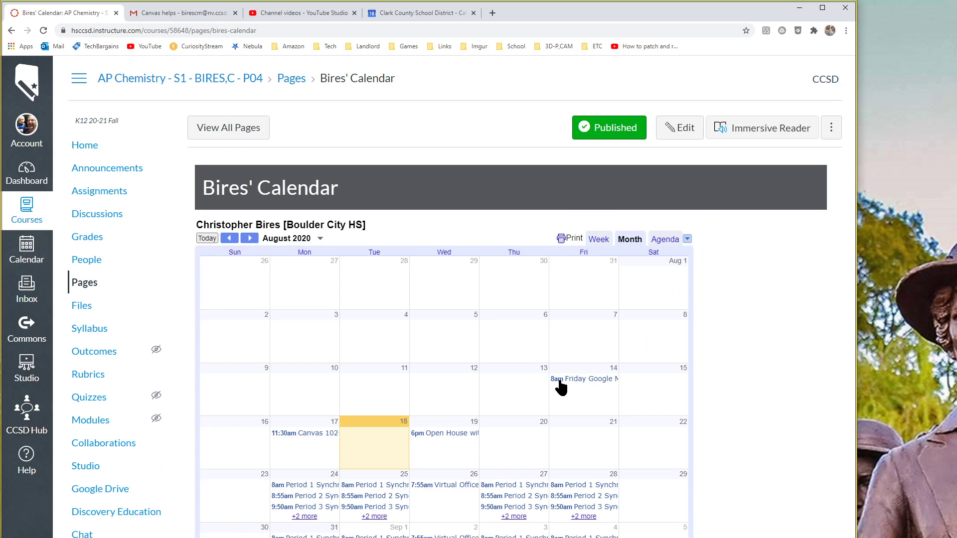
left_click(516, 497)
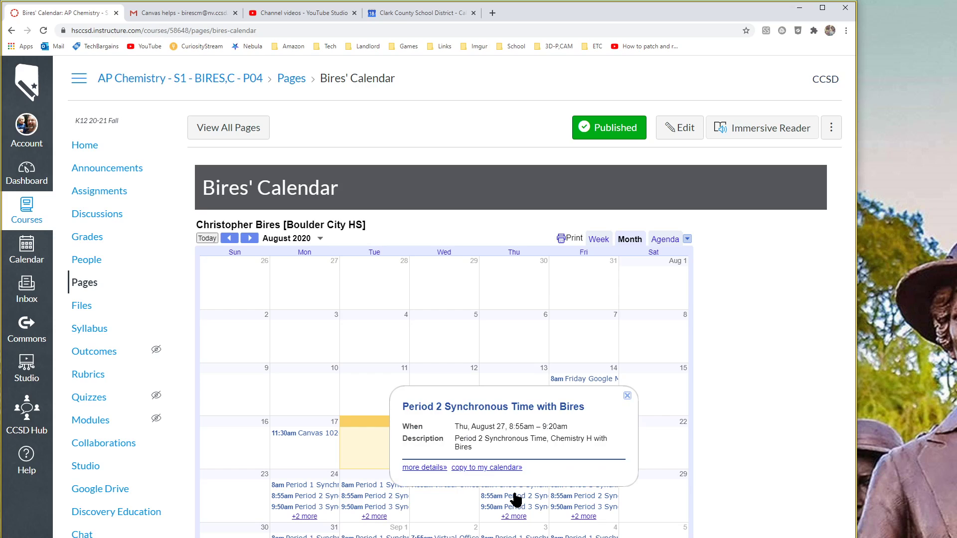
left_click(366, 496)
left_click(447, 493)
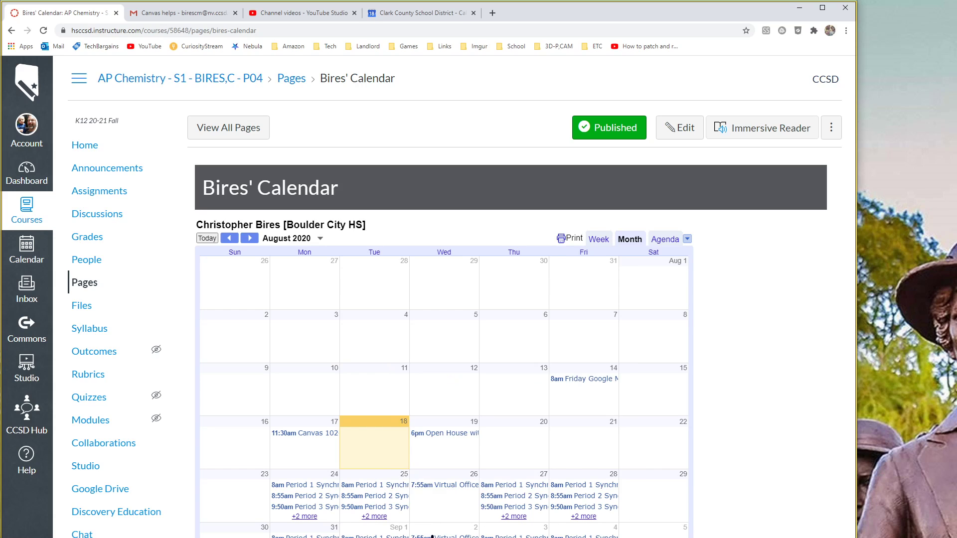
left_click(435, 536)
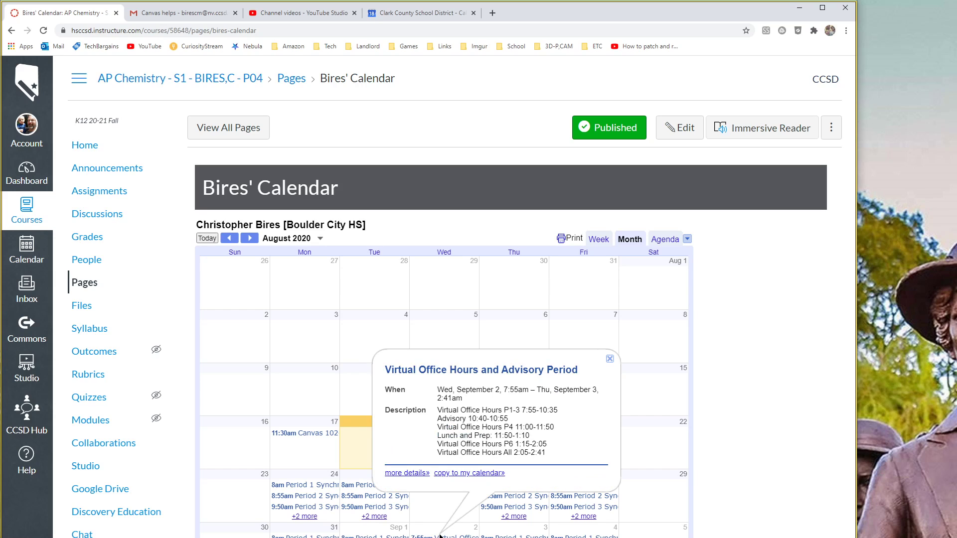
left_click(434, 520)
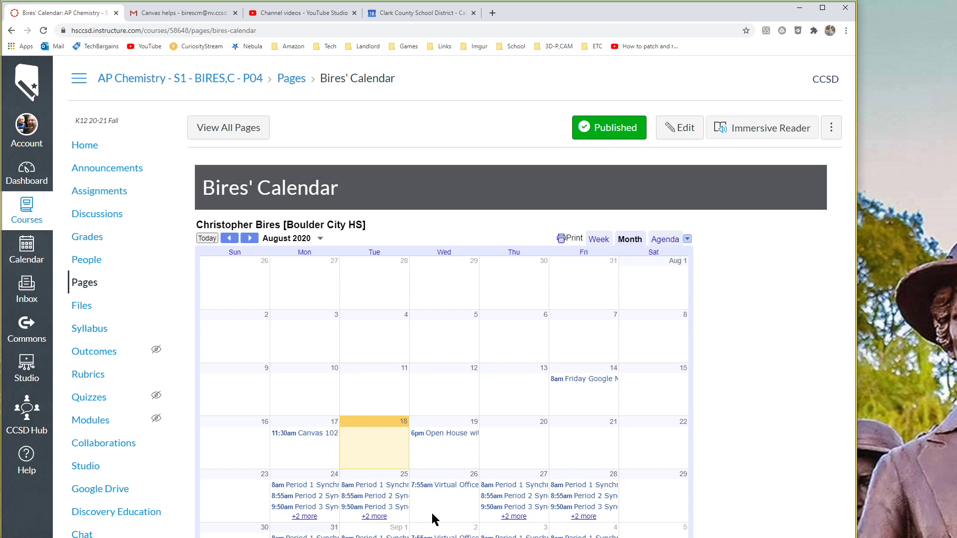
left_click(249, 239)
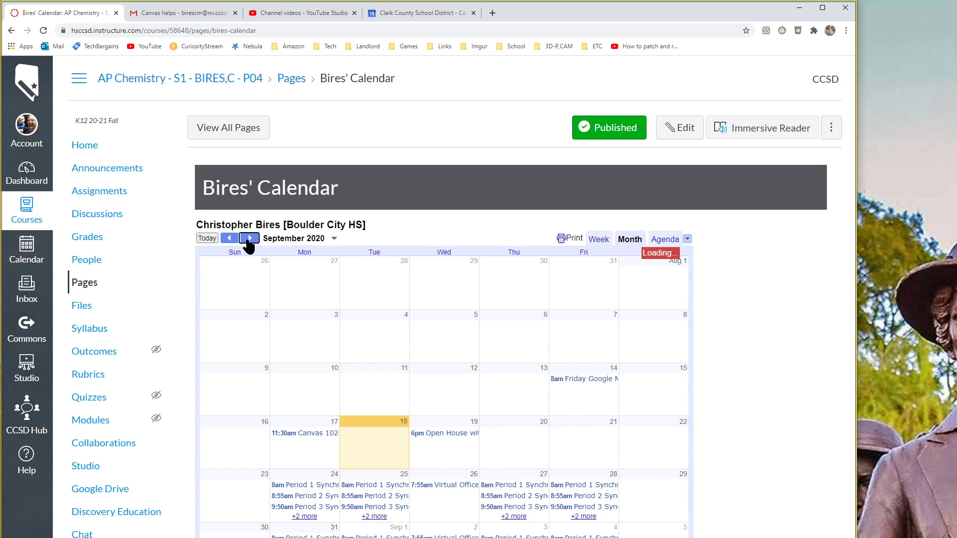
left_click(229, 239)
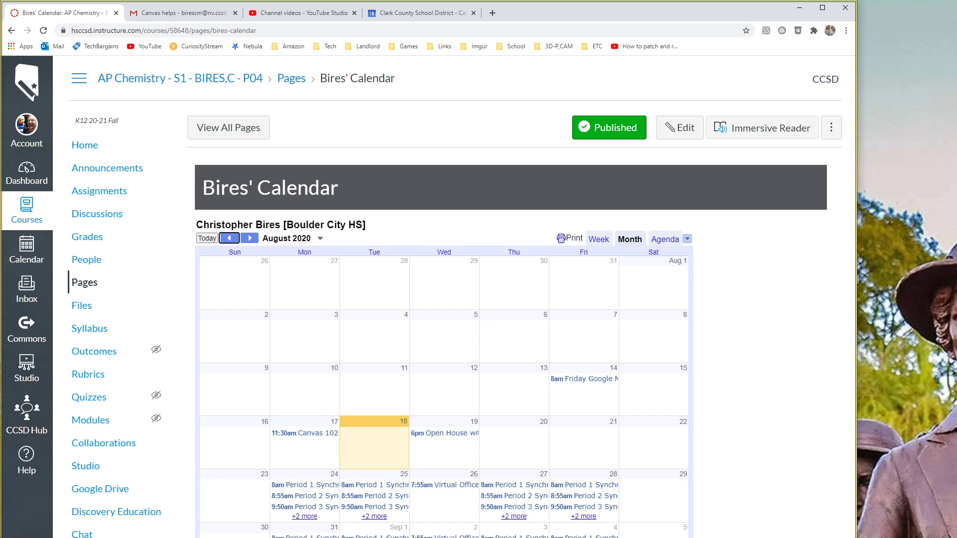
key("F5")
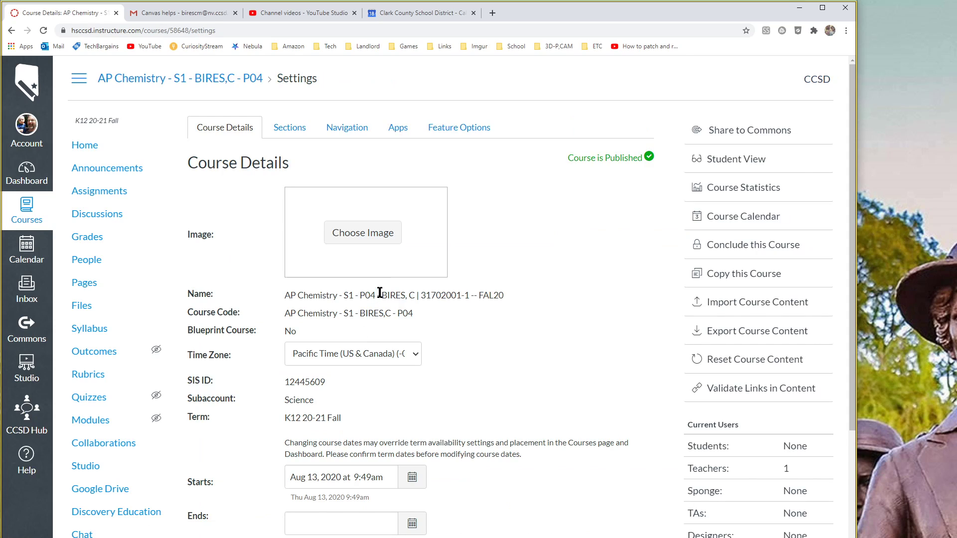
Step: Enter Student View and open the Bires' Calendar page from the Pages list
left_click(731, 159)
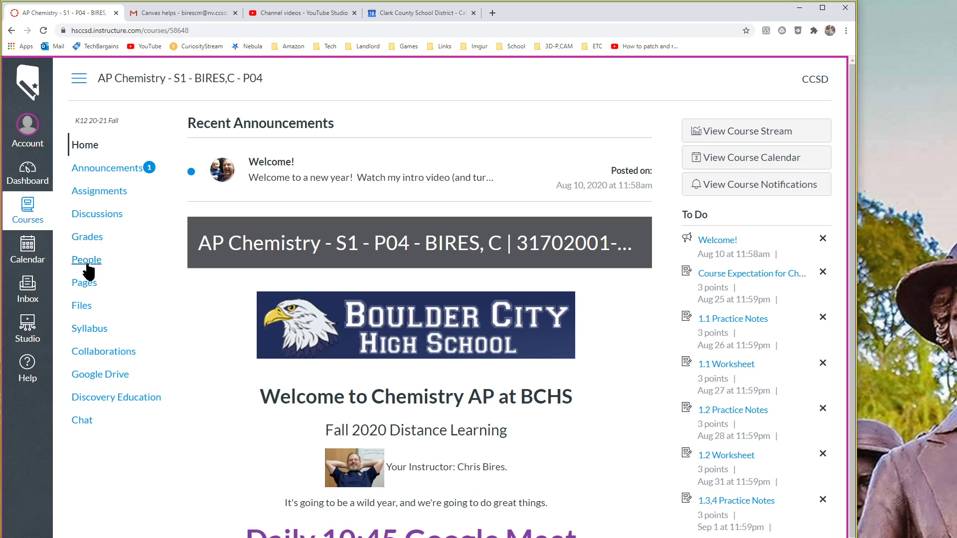
left_click(84, 283)
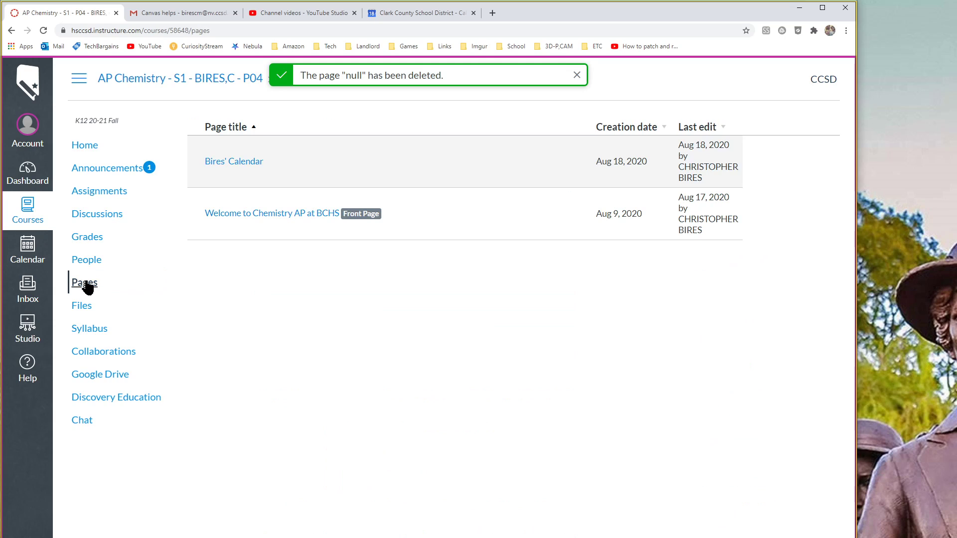
left_click(233, 160)
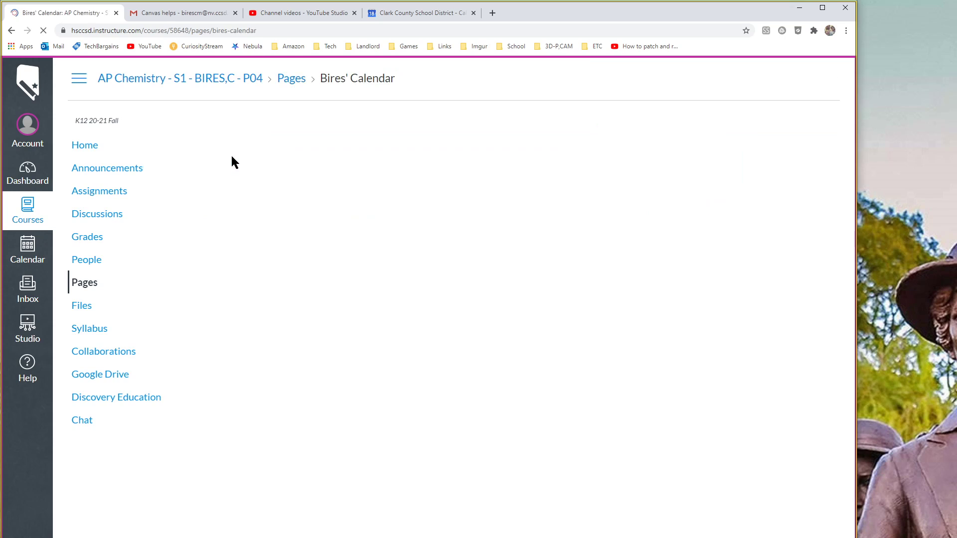